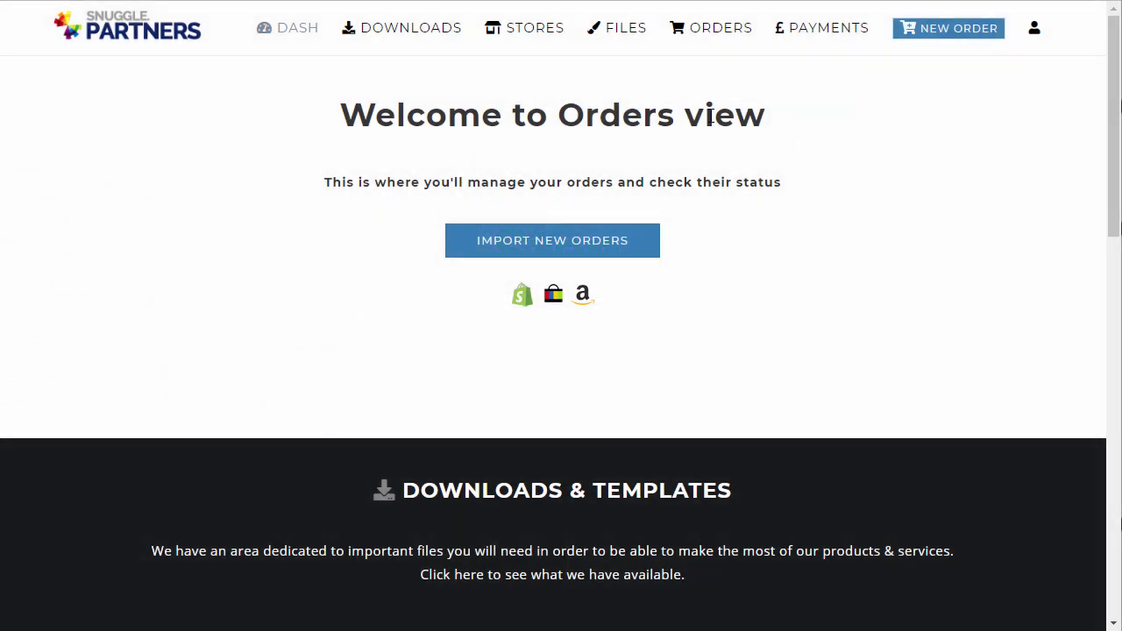
Submit the store's myshopify admin URL through the Shopify card on the Stores page
left_click(459, 77)
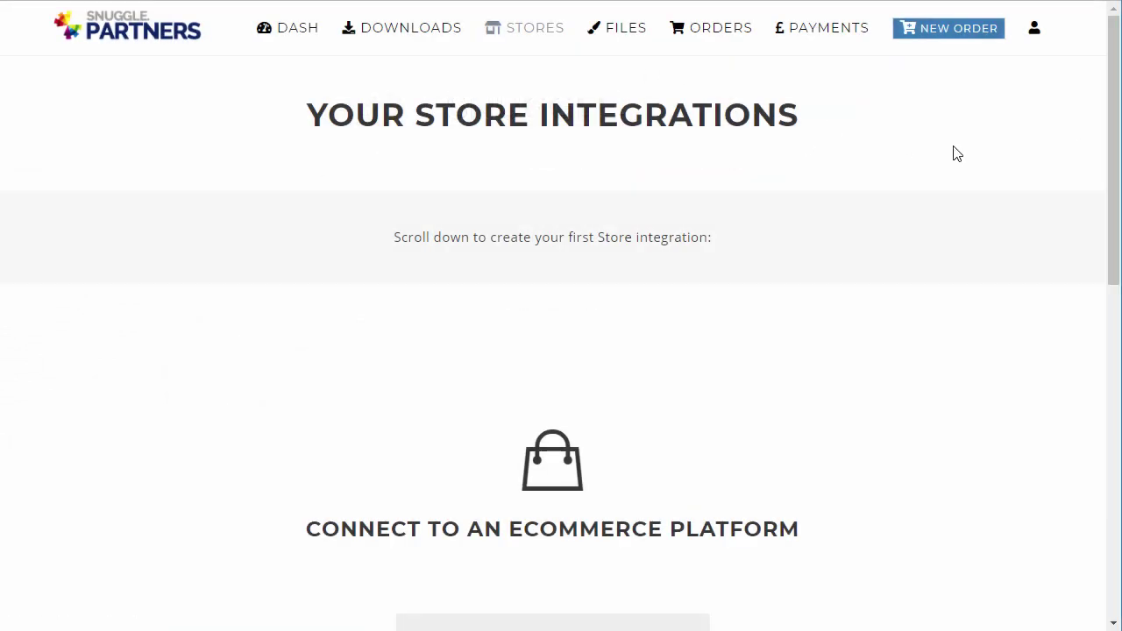
scroll(959, 170, "down", 4)
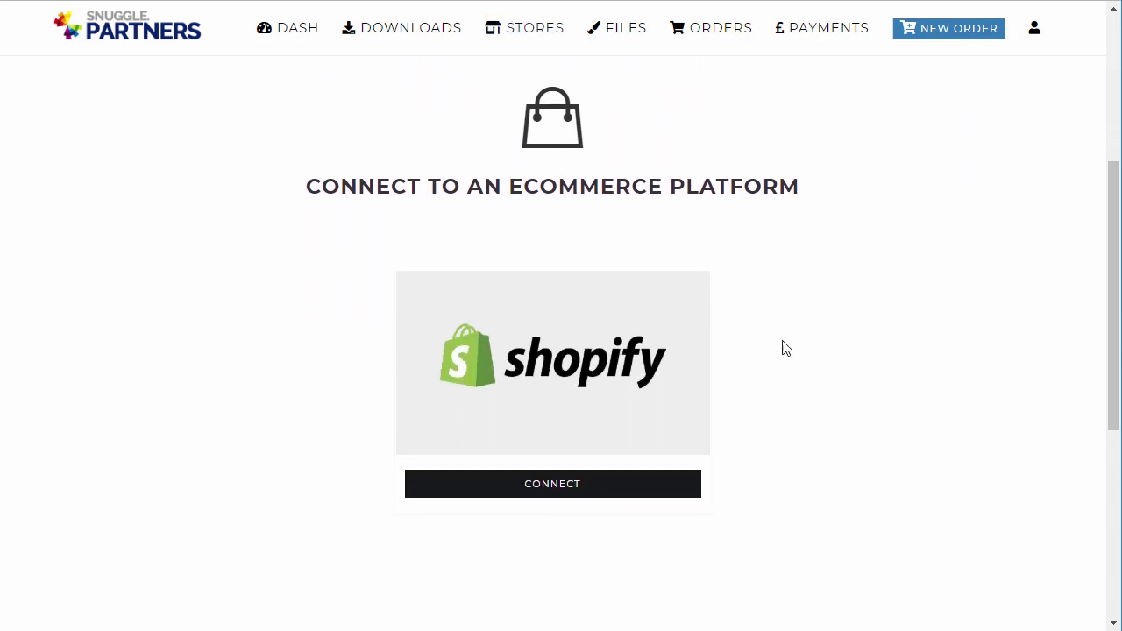
left_click(562, 484)
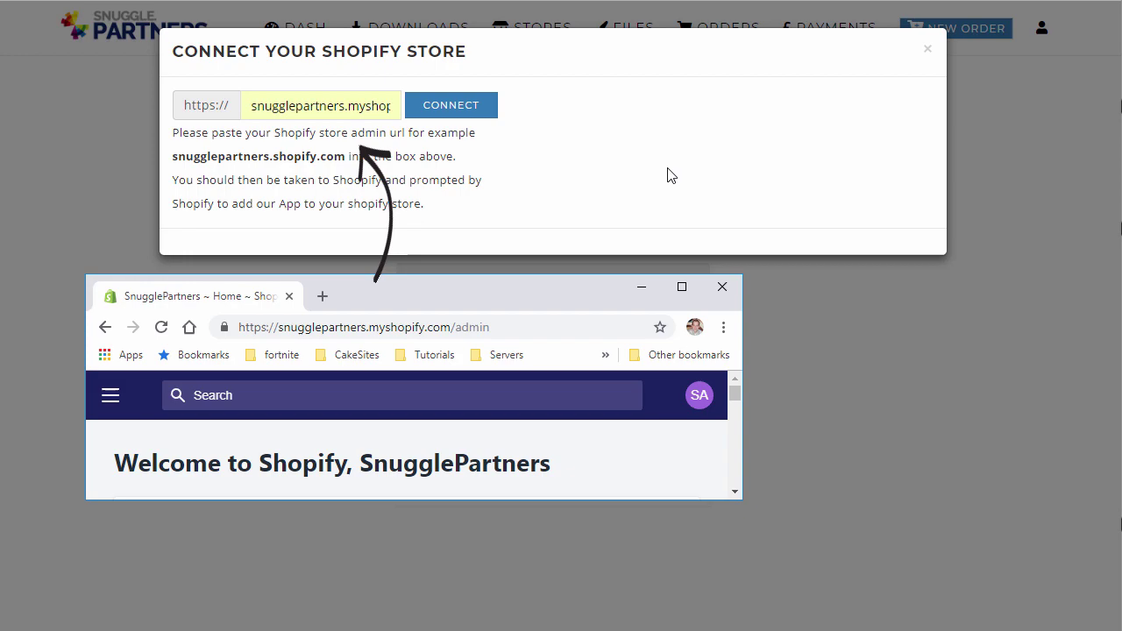
left_click(446, 112)
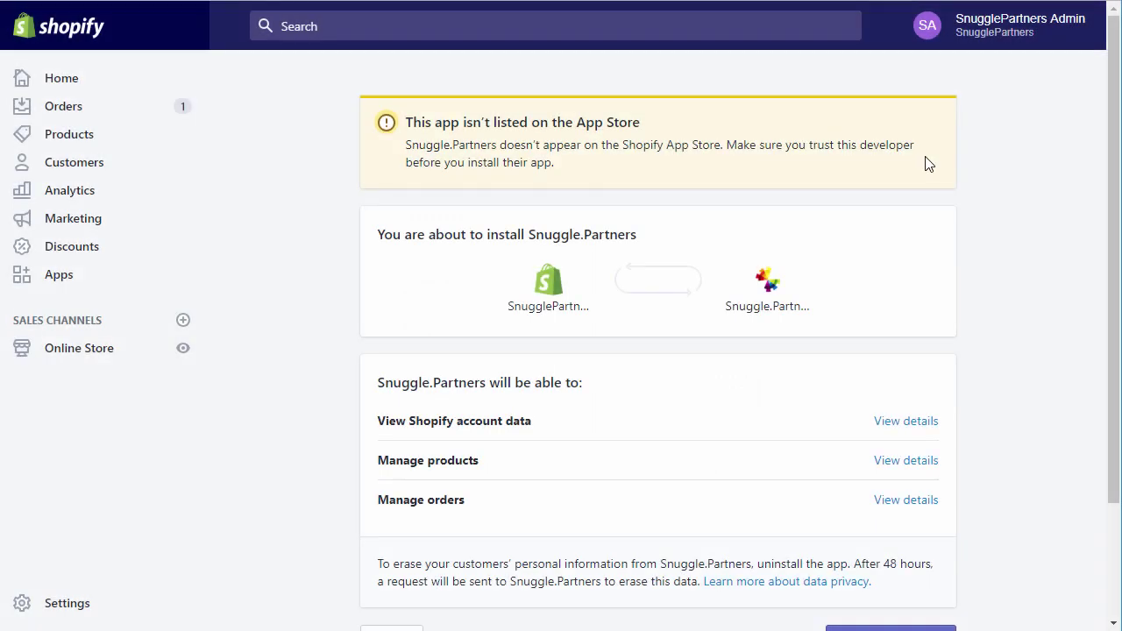
Install the unlisted Snuggle.Partners app from Shopify's install page
scroll(996, 254, "down", 3)
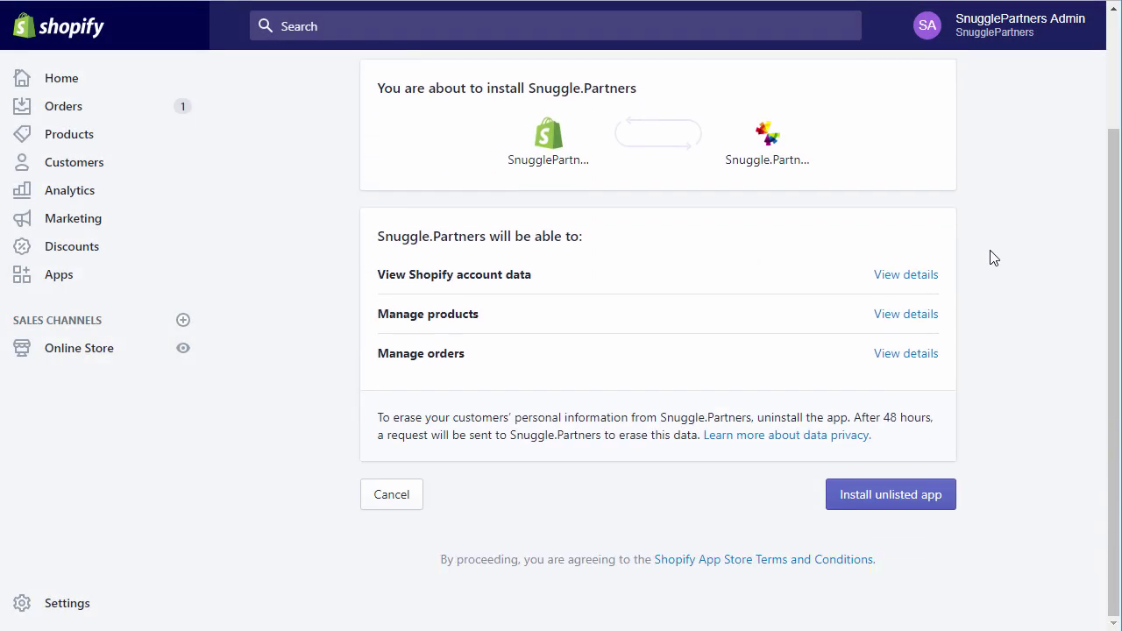
left_click(899, 499)
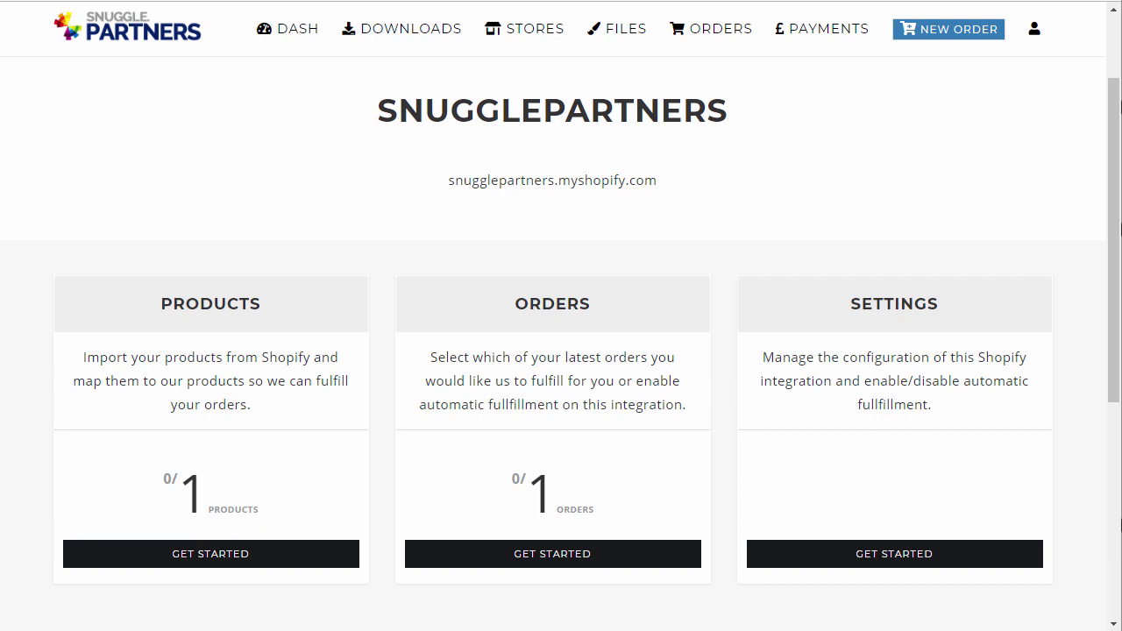
Open Example T-Shirt's sync options from the Products table, showing all six variants ticked
left_click(330, 559)
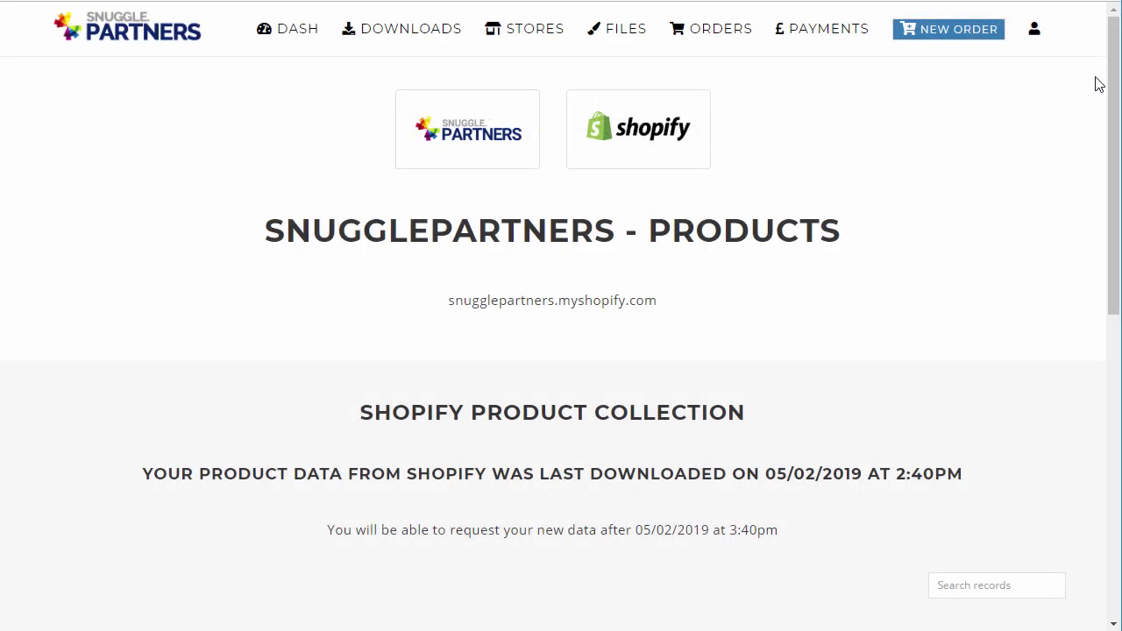
left_click_drag(1113, 167, 1113, 370)
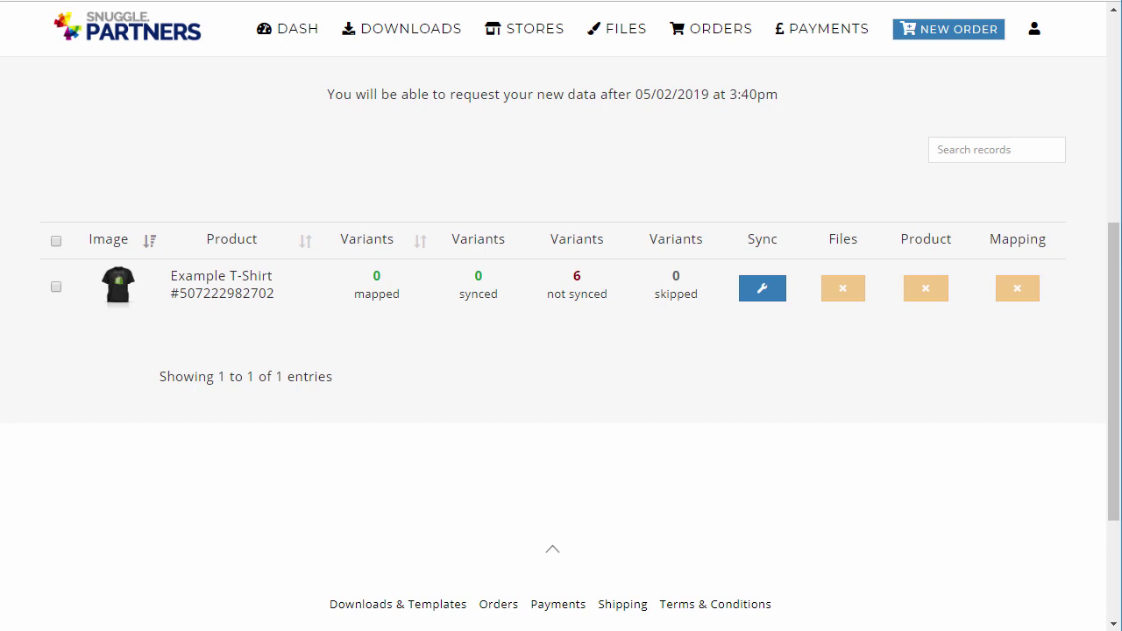
left_click(768, 291)
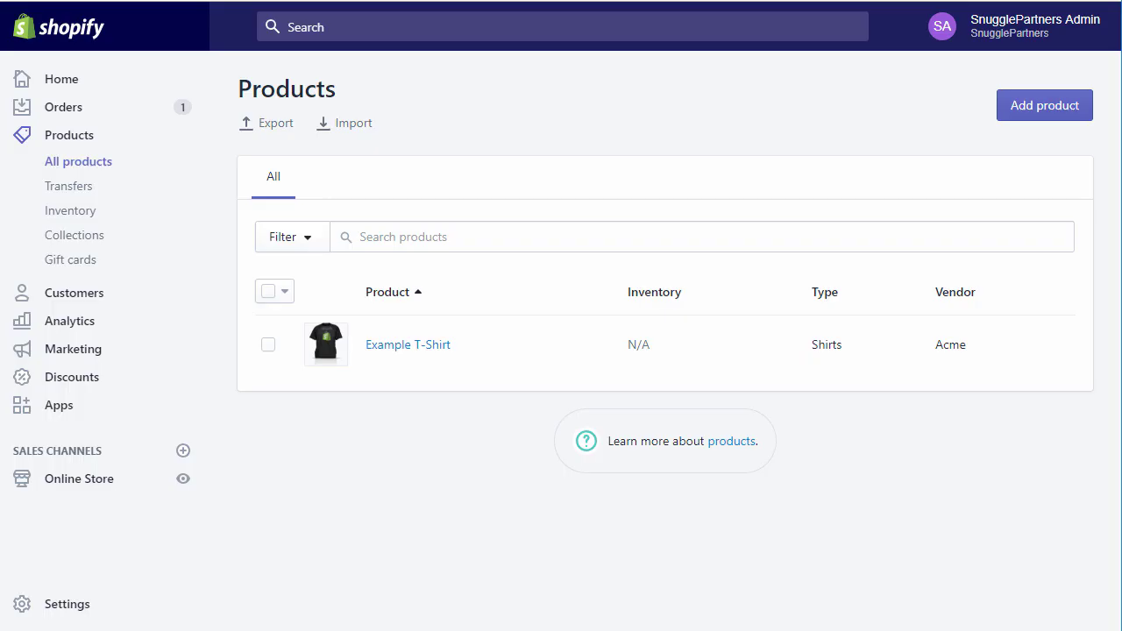
Check Example T-Shirt's Shopify options: Size Small, Medium, Large and Color Black, Red
left_click(413, 347)
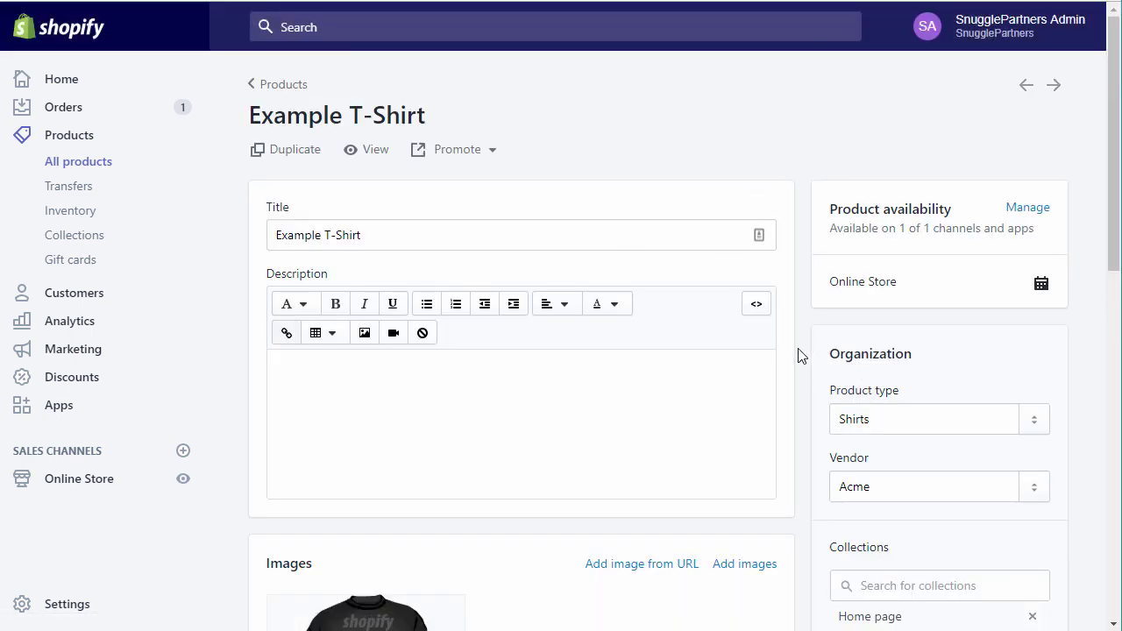
scroll(799, 353, "down", 8)
scroll(801, 353, "down", 2)
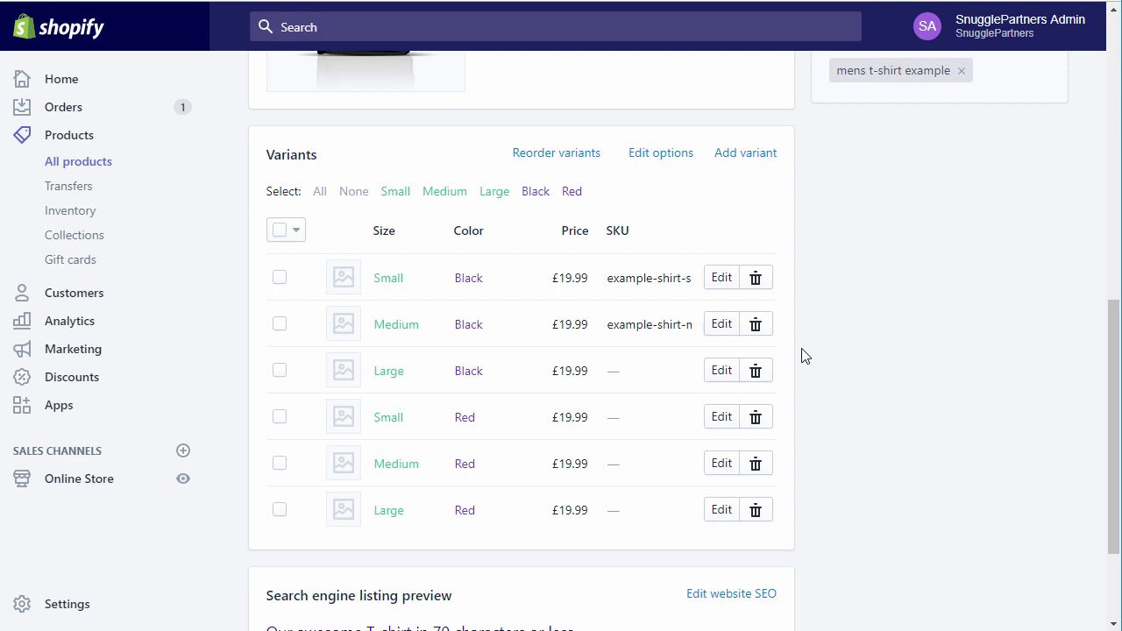
left_click(648, 156)
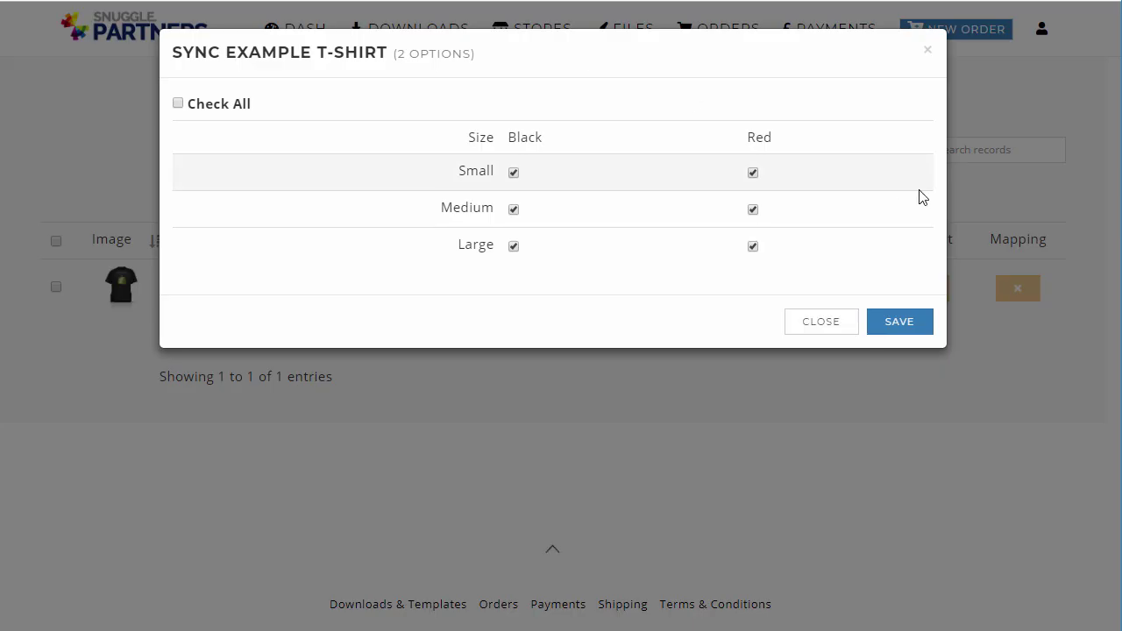
Save the sync selection so all six Example T-Shirt variants are synced
left_click(910, 322)
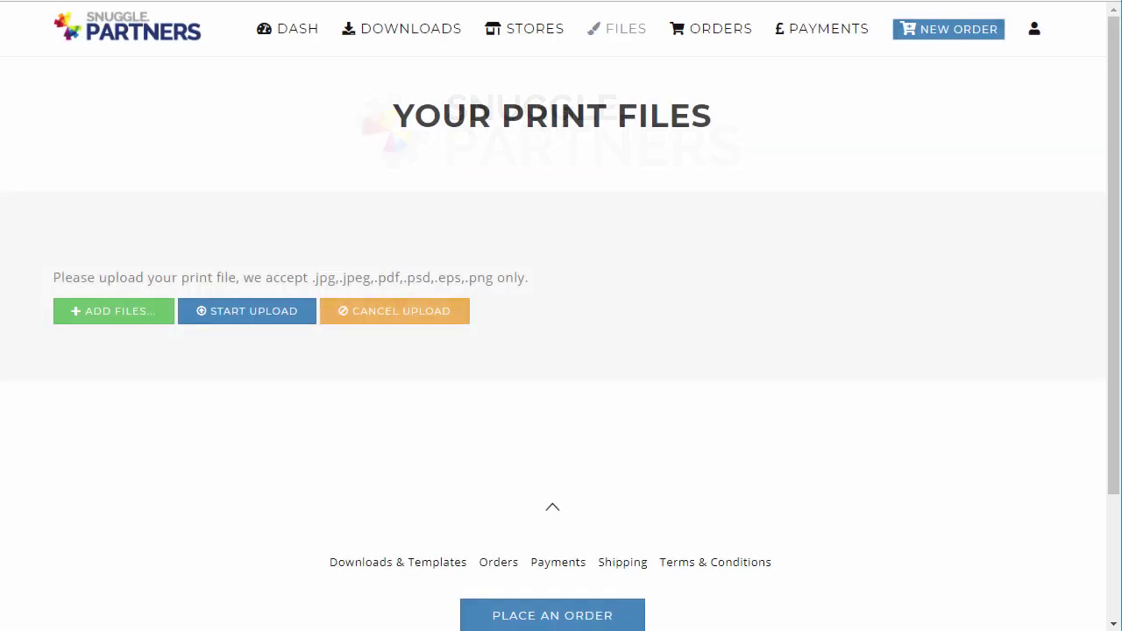
Upload all ten shutterstock design images (10.13 MB) as print files
left_click(100, 314)
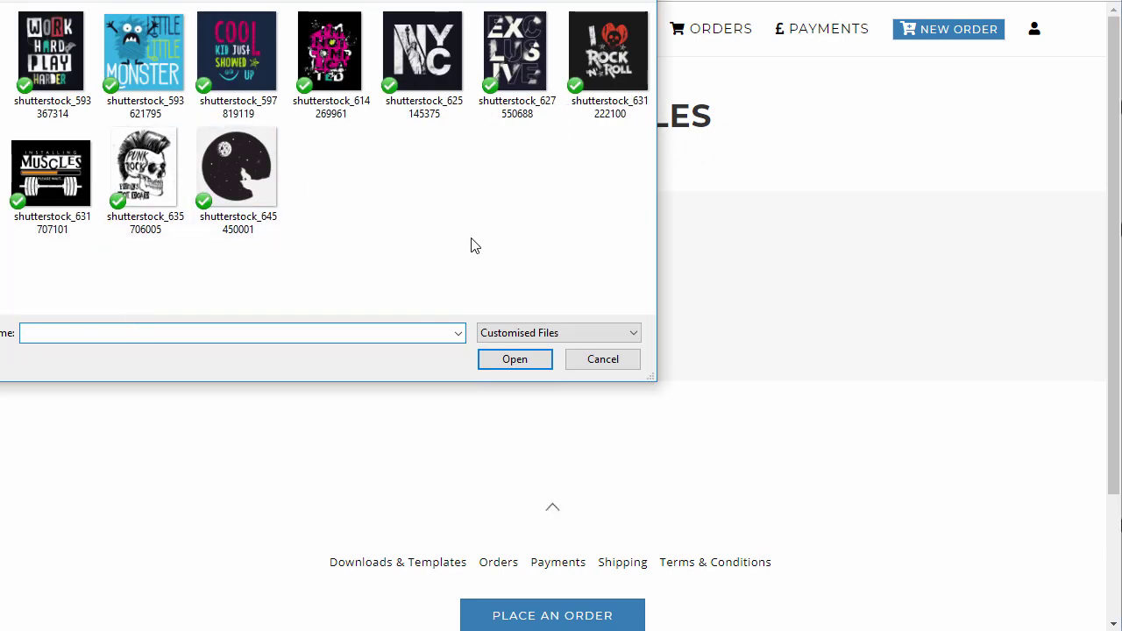
left_click_drag(627, 253, 35, 9)
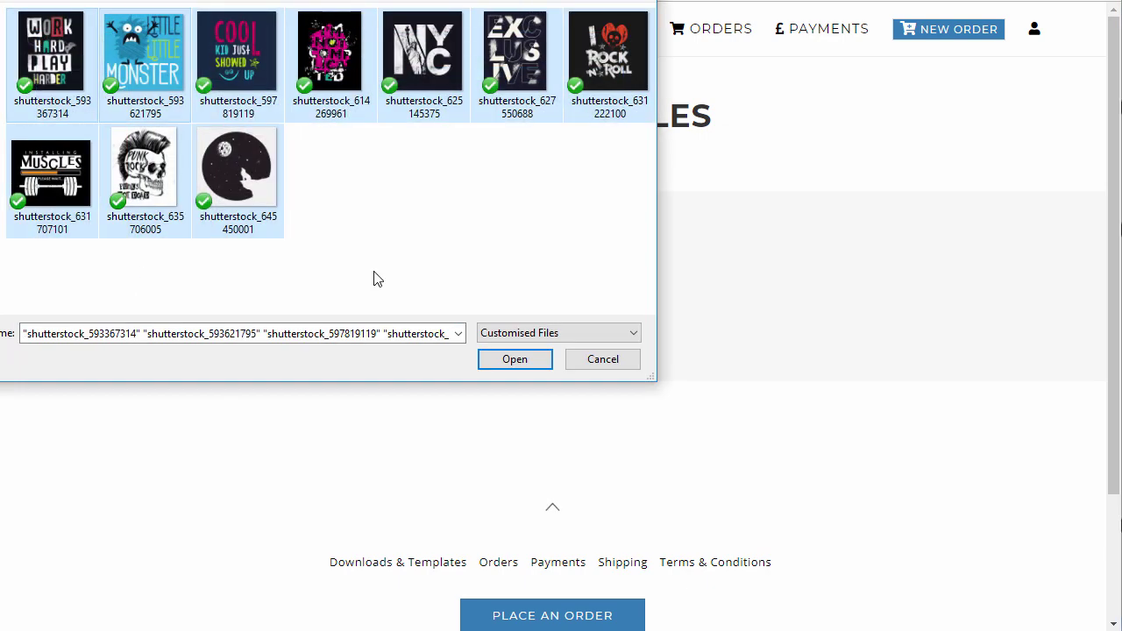
left_click(513, 363)
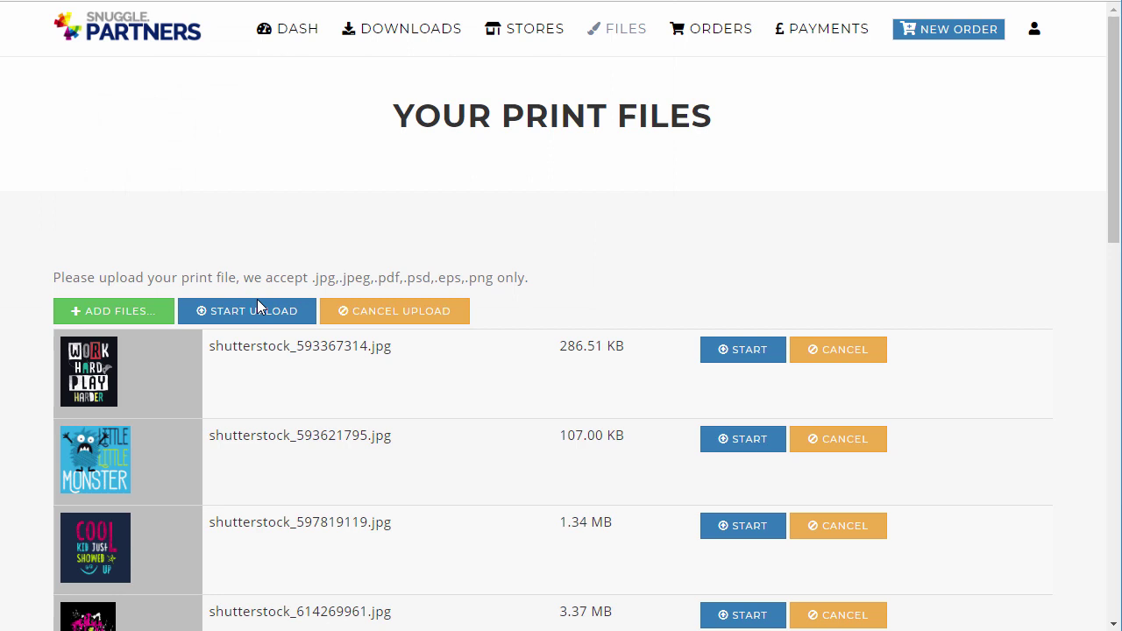
left_click(253, 313)
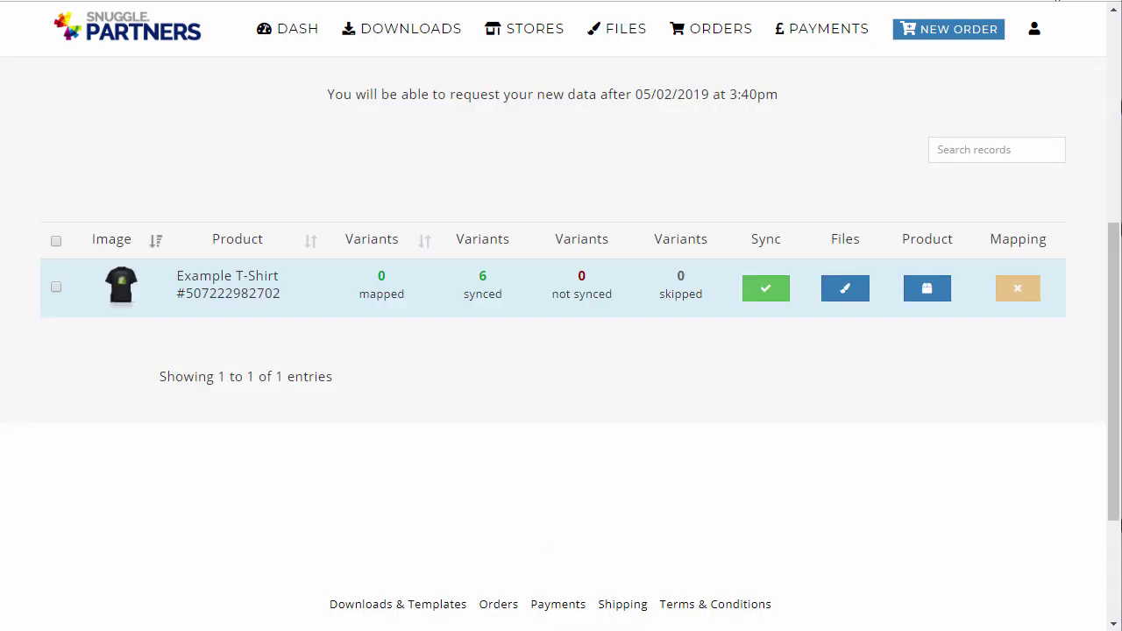
Assign the 'Cool Kid Just Showed Up' design as Example T-Shirt's front print file
left_click(846, 291)
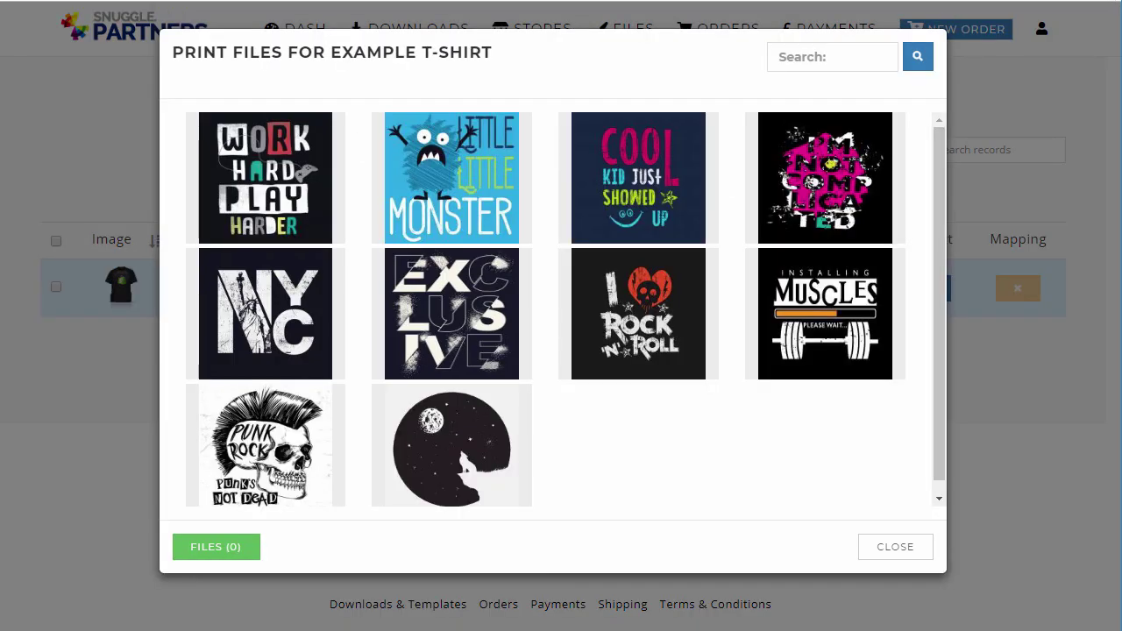
left_click(642, 179)
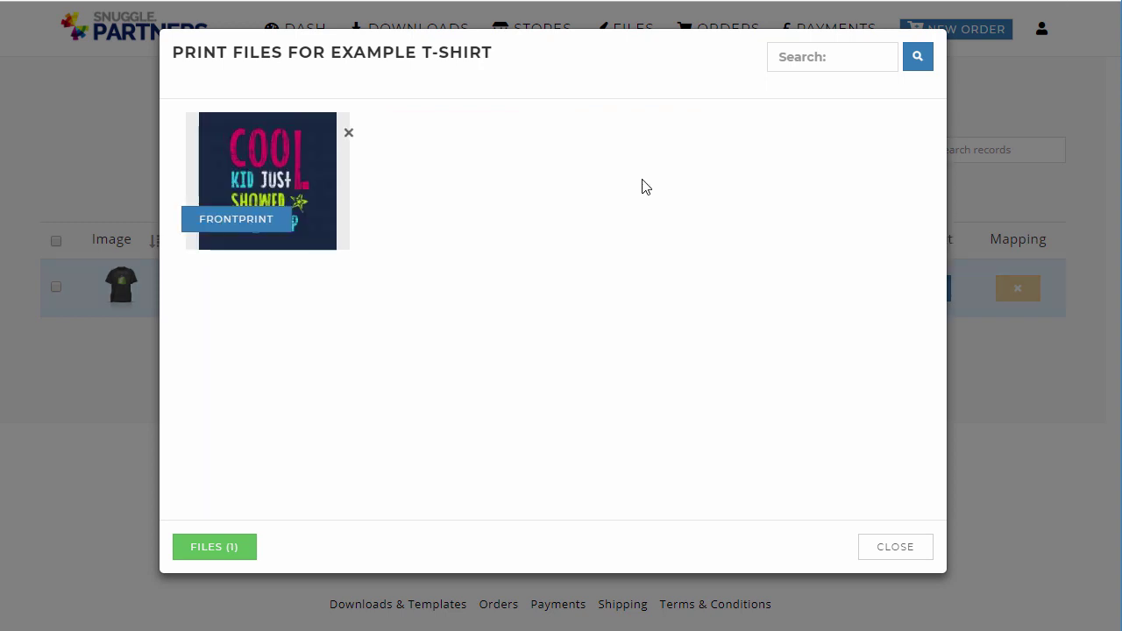
left_click(219, 548)
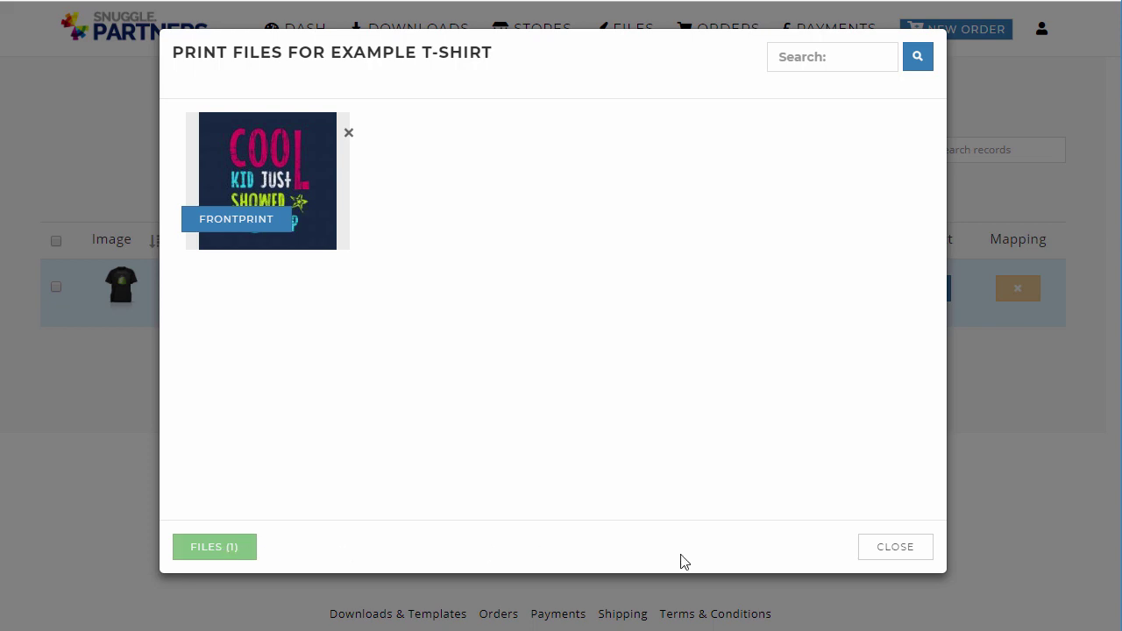
left_click(884, 550)
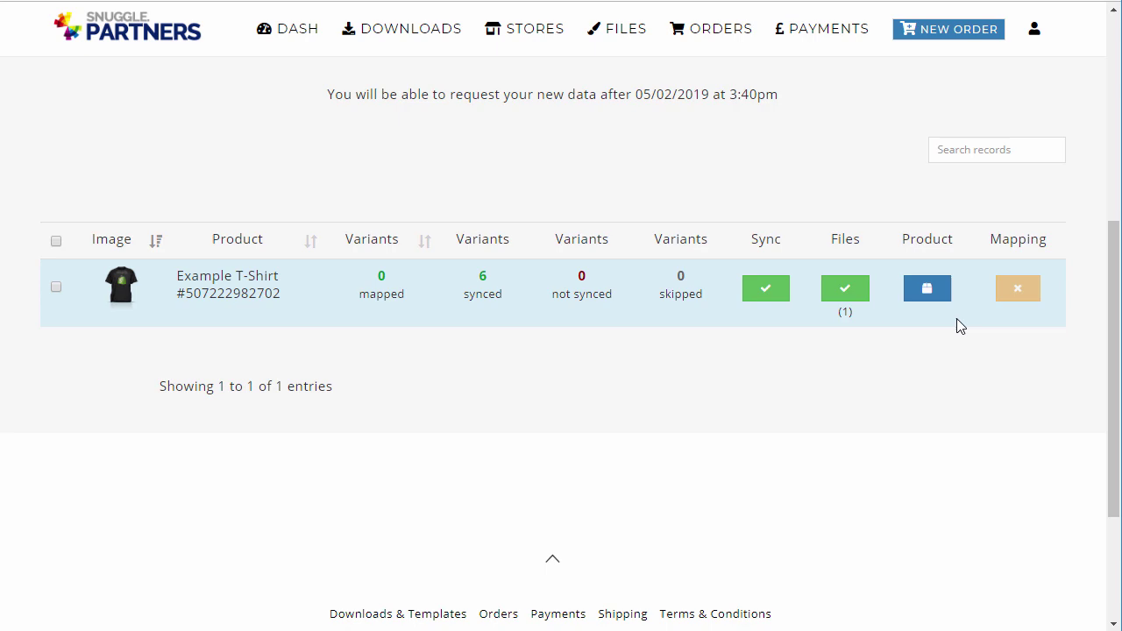
Assign the Asquith & Fox AQ010 from Men's Clothing shirts as Example T-Shirt's base product
left_click(927, 291)
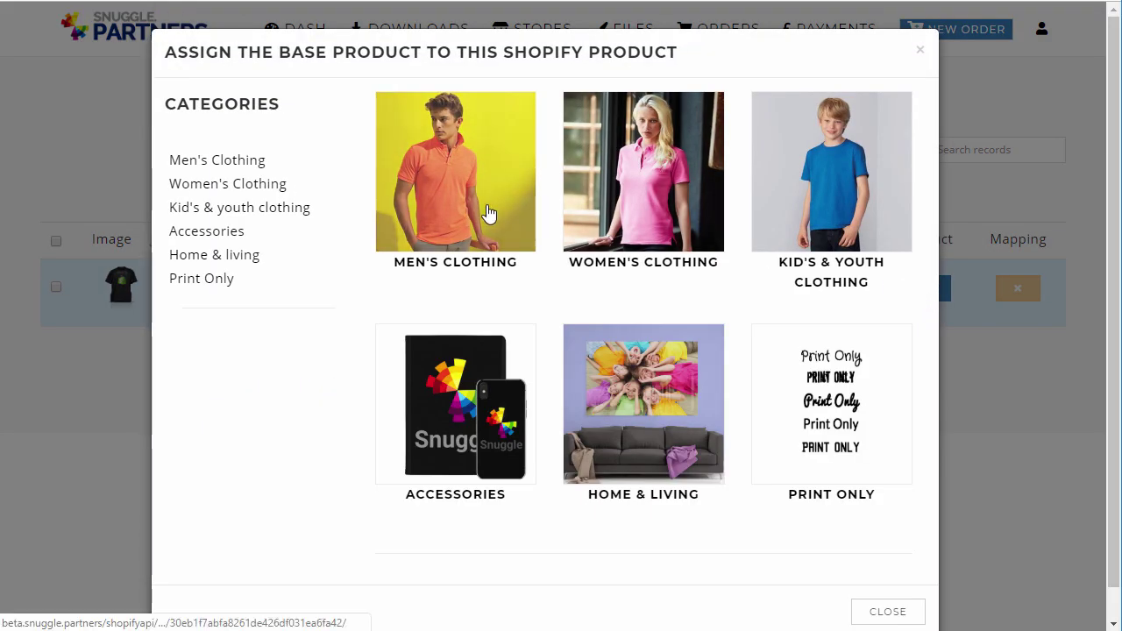
left_click(488, 216)
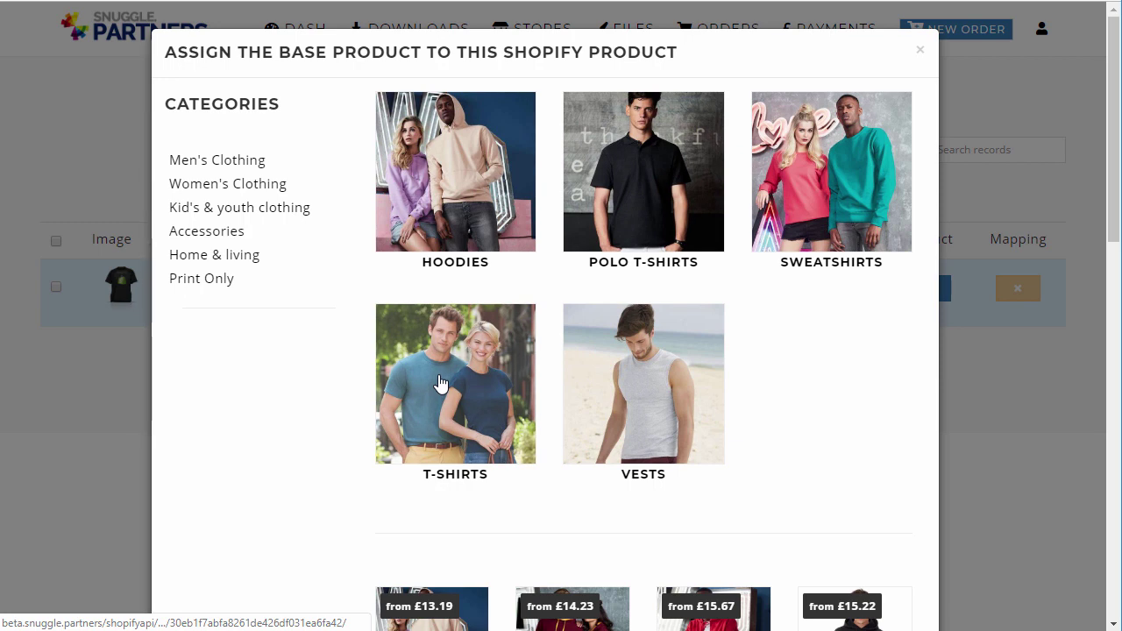
left_click(618, 223)
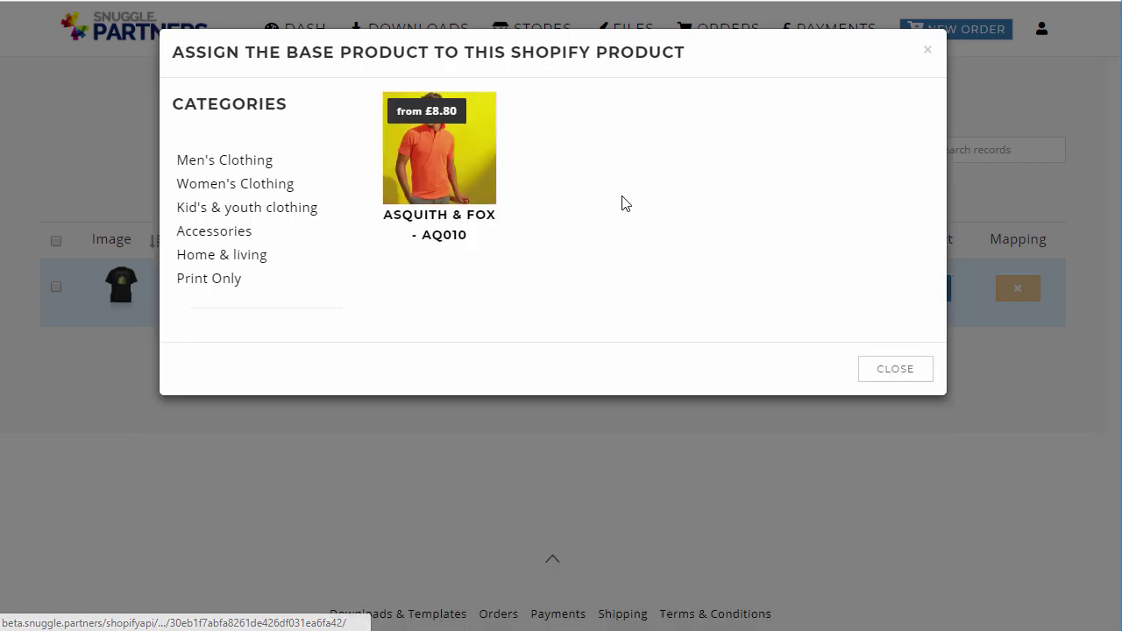
left_click(428, 168)
left_click(710, 189)
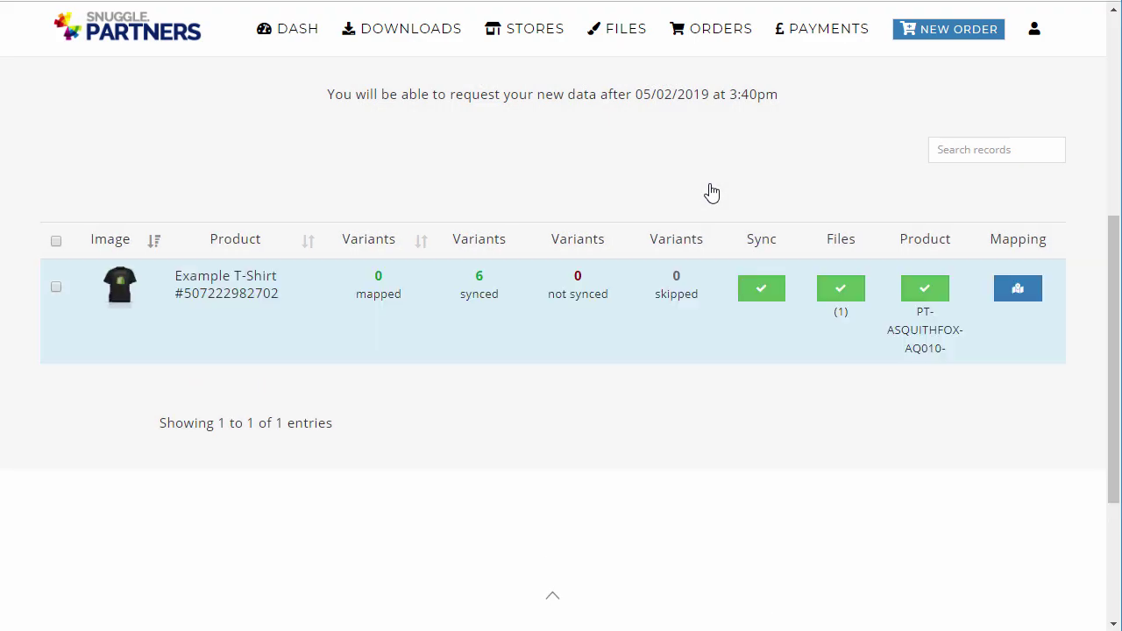
Map Size as option1 and Color as option2 for Example T-Shirt and save
left_click(1018, 293)
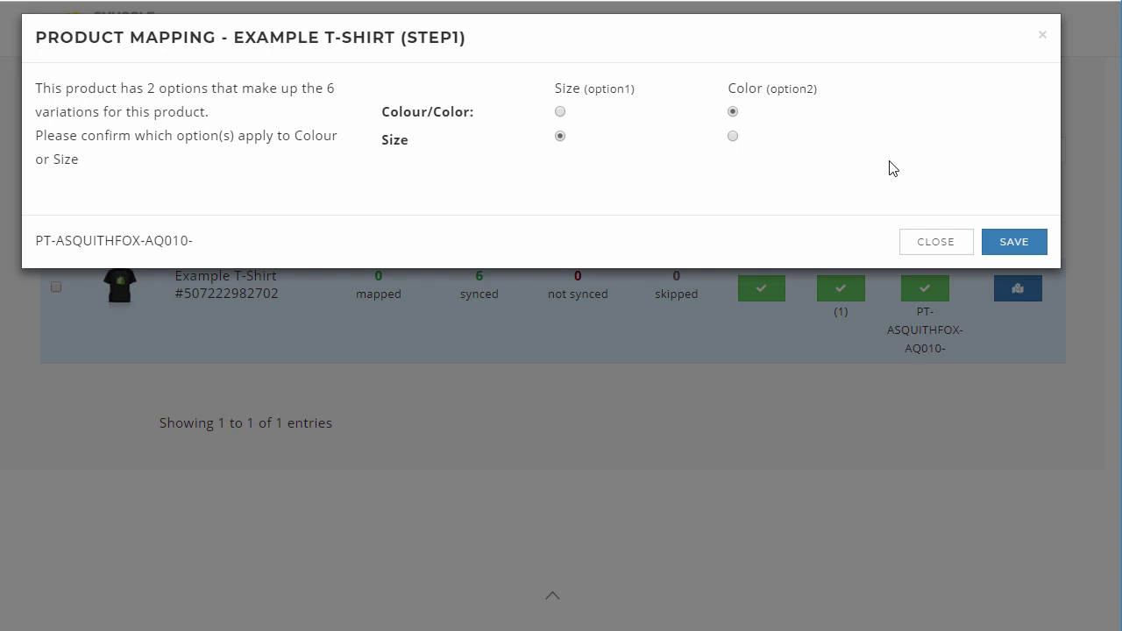
left_click(1027, 249)
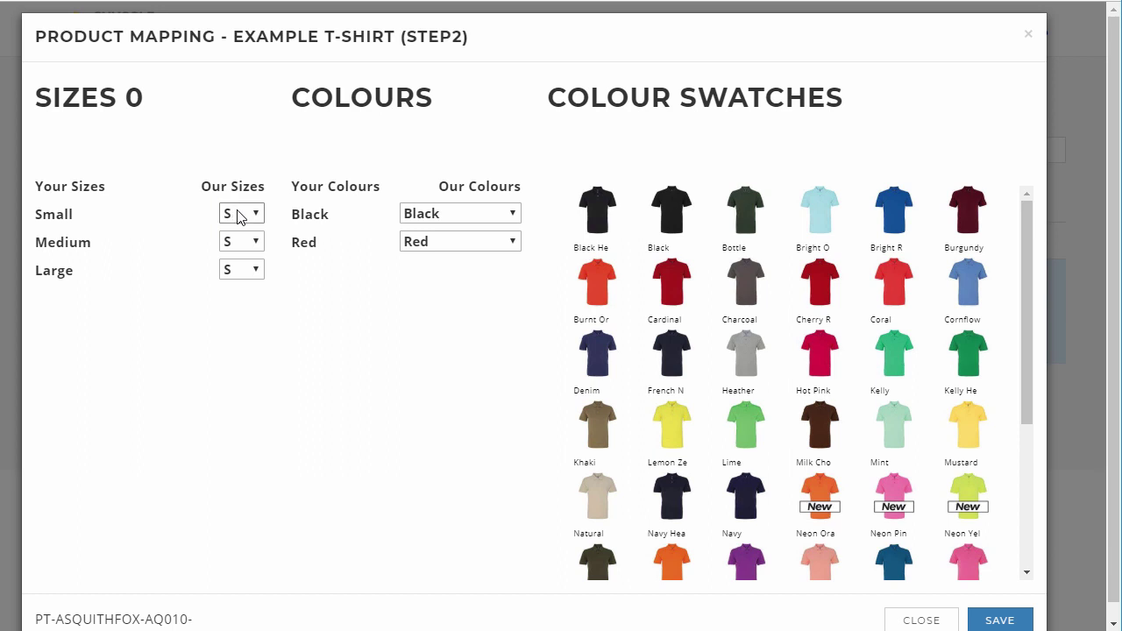
Map Small, Medium, Large to sizes S, M, L, keeping Black and Red, and save
left_click(247, 242)
left_click(242, 280)
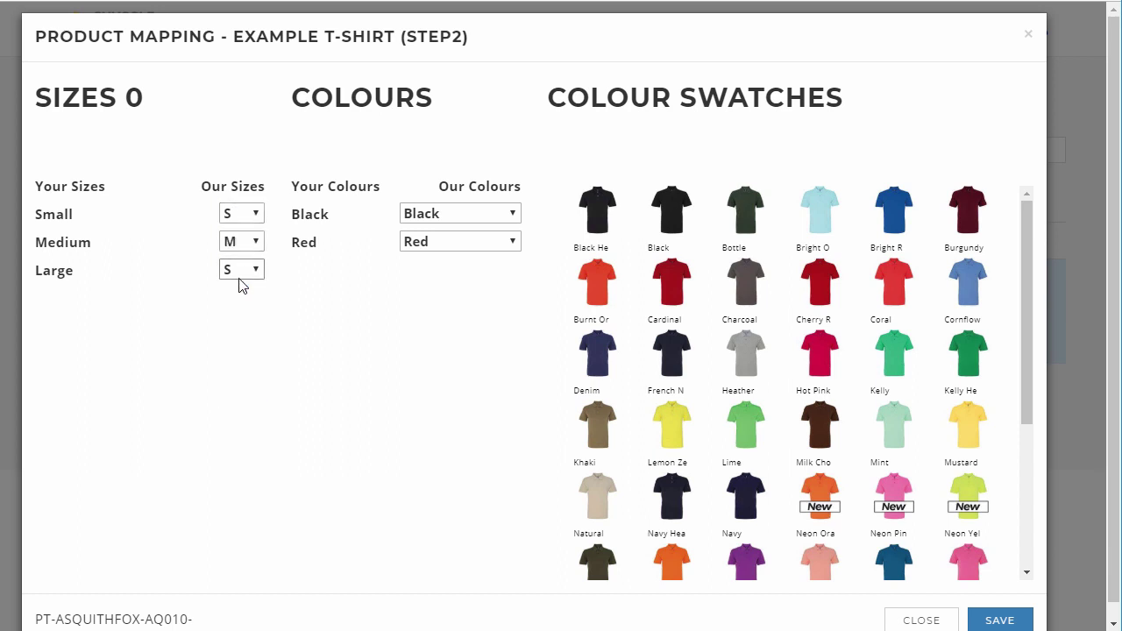
left_click(238, 326)
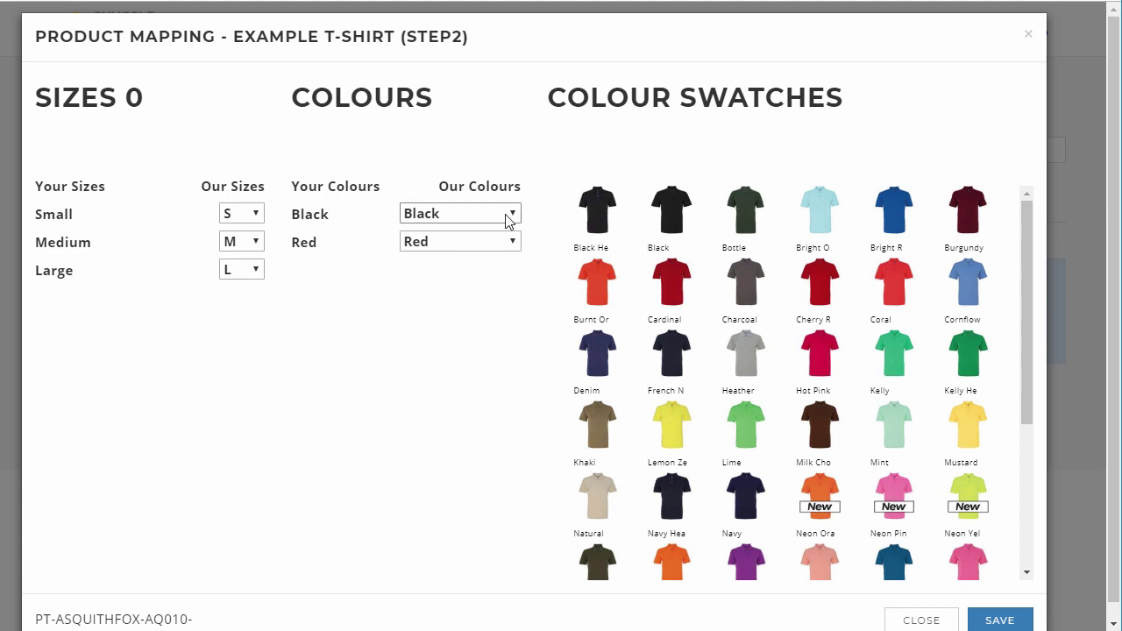
left_click(1014, 621)
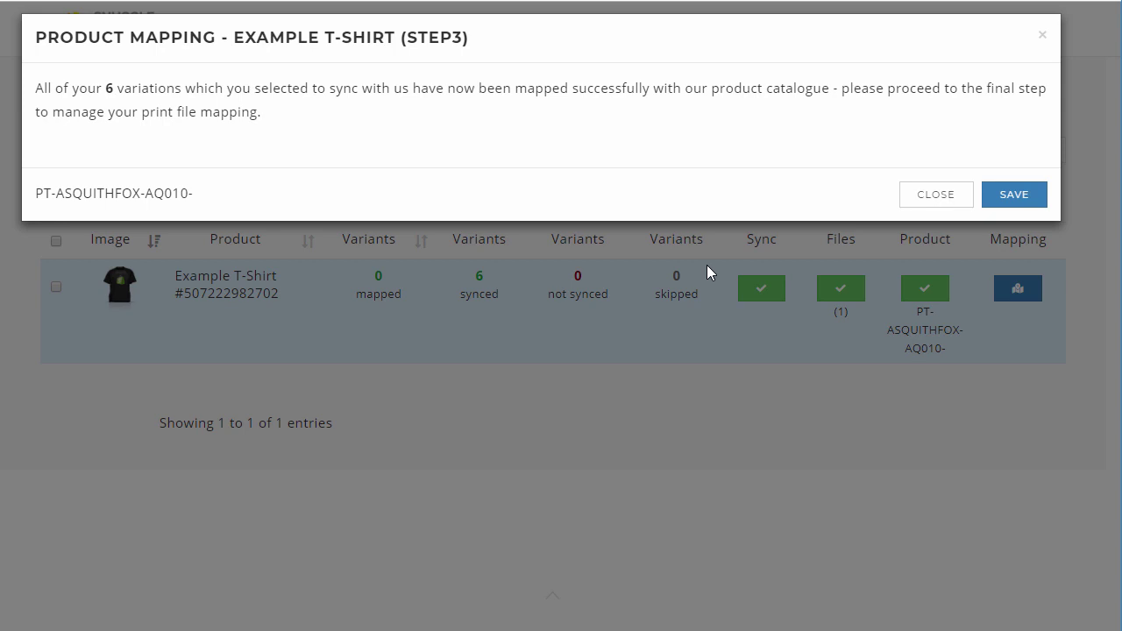
Save the FRONTPRINT Cool Kid mapping across all sizes and colours for Example T-Shirt's six variants
left_click(1008, 204)
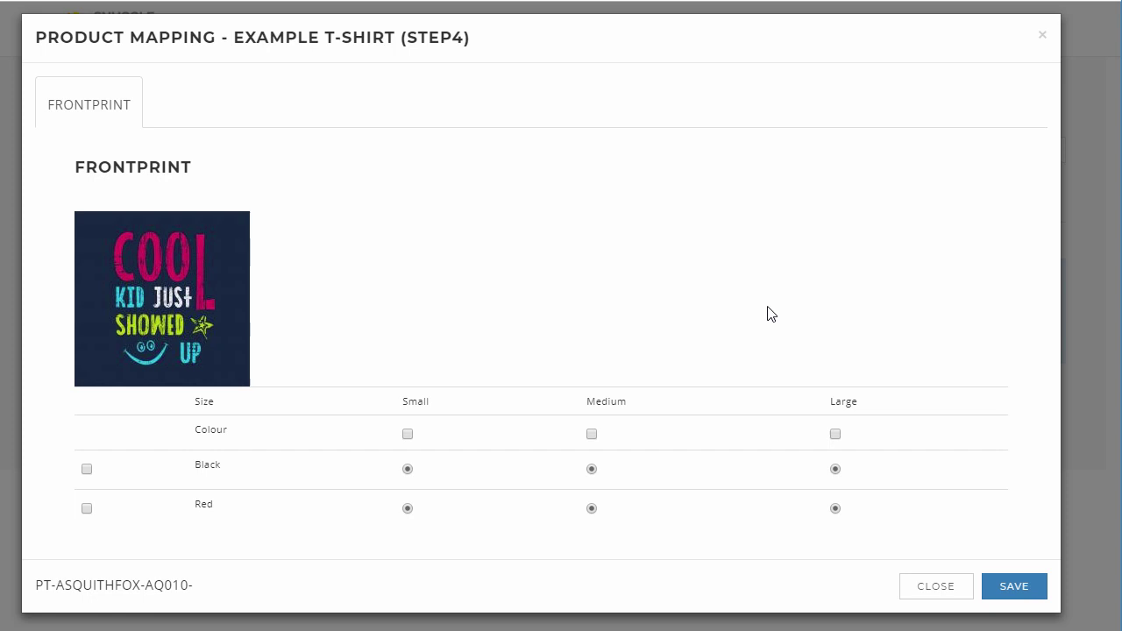
left_click(1014, 586)
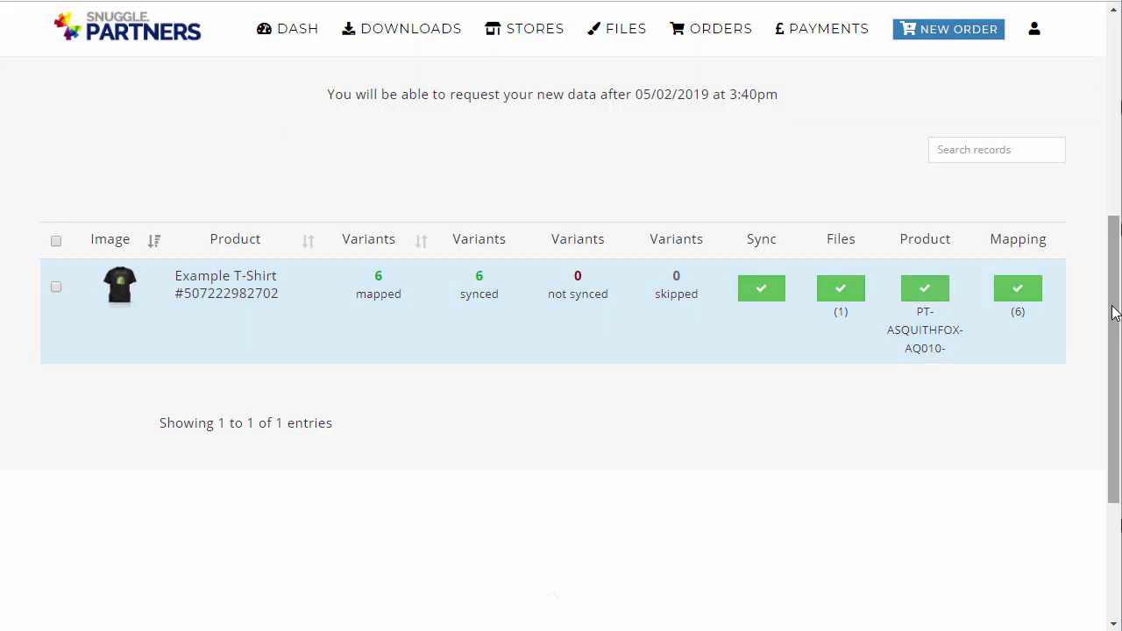
Scroll back up to the store overview showing 1 of 1 products and 0 of 1 orders
scroll(1113, 311, "up", 4)
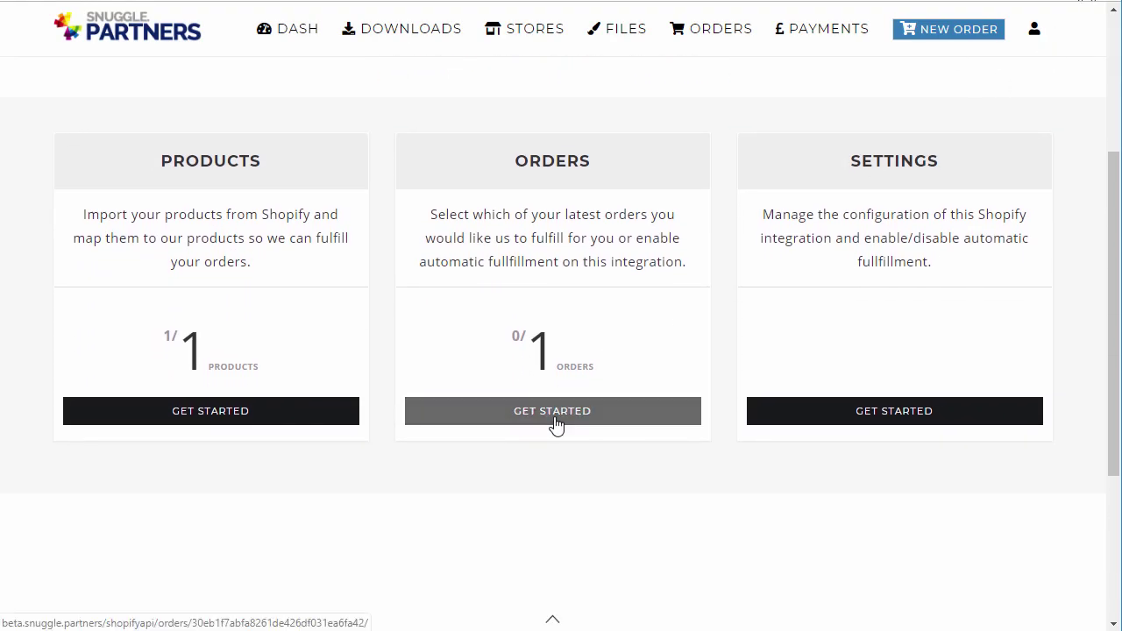
Show the Shopify open orders, listing #1002 as paid, unfulfilled, 2 items unsynced
left_click(554, 420)
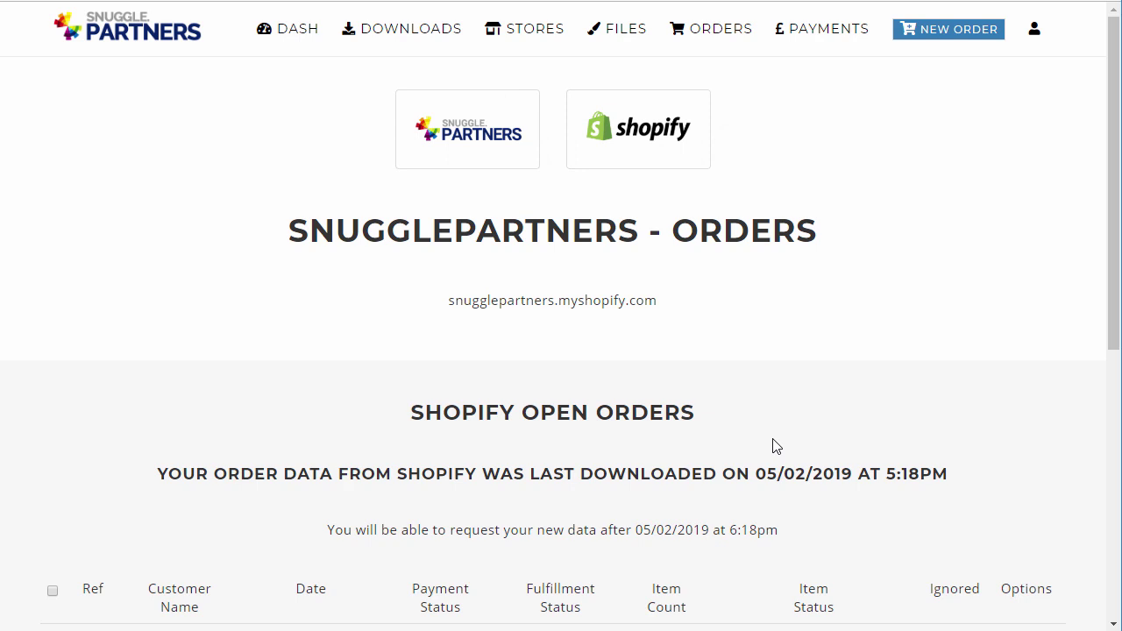
scroll(773, 445, "down", 5)
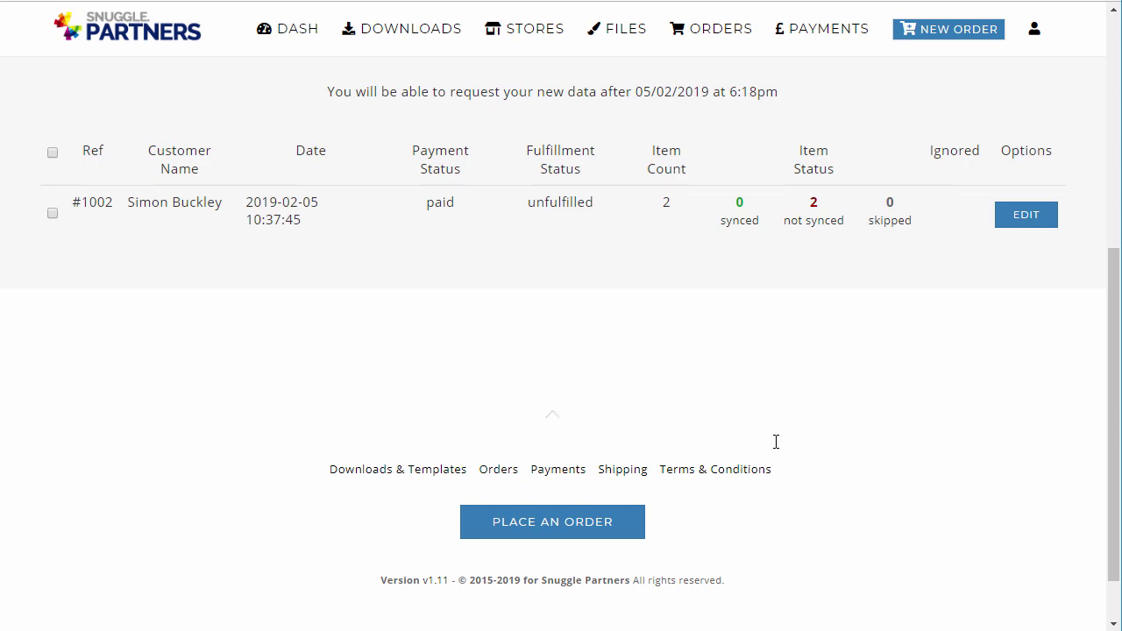
Import Shopify order #1002 with both of its items ticked
left_click(1024, 221)
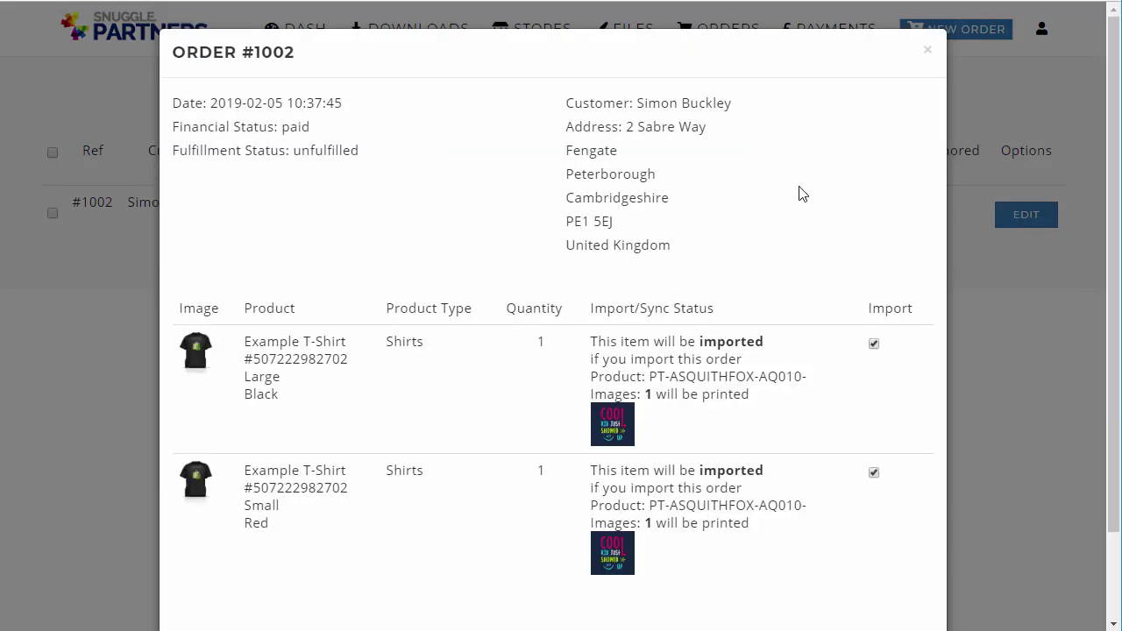
scroll(796, 196, "down", 1)
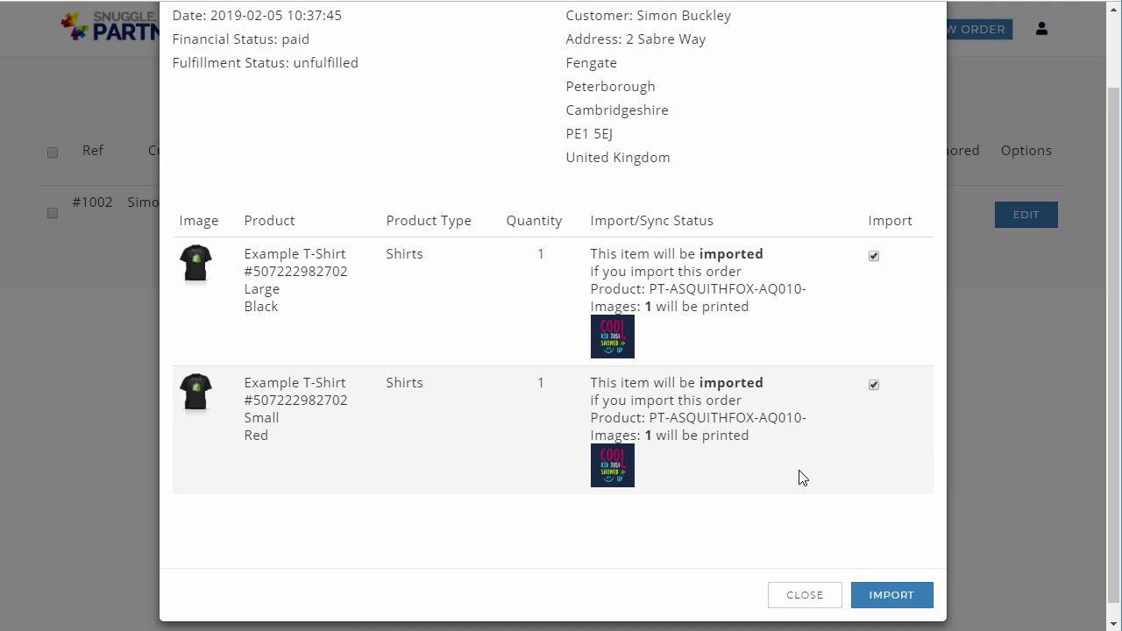
left_click(906, 596)
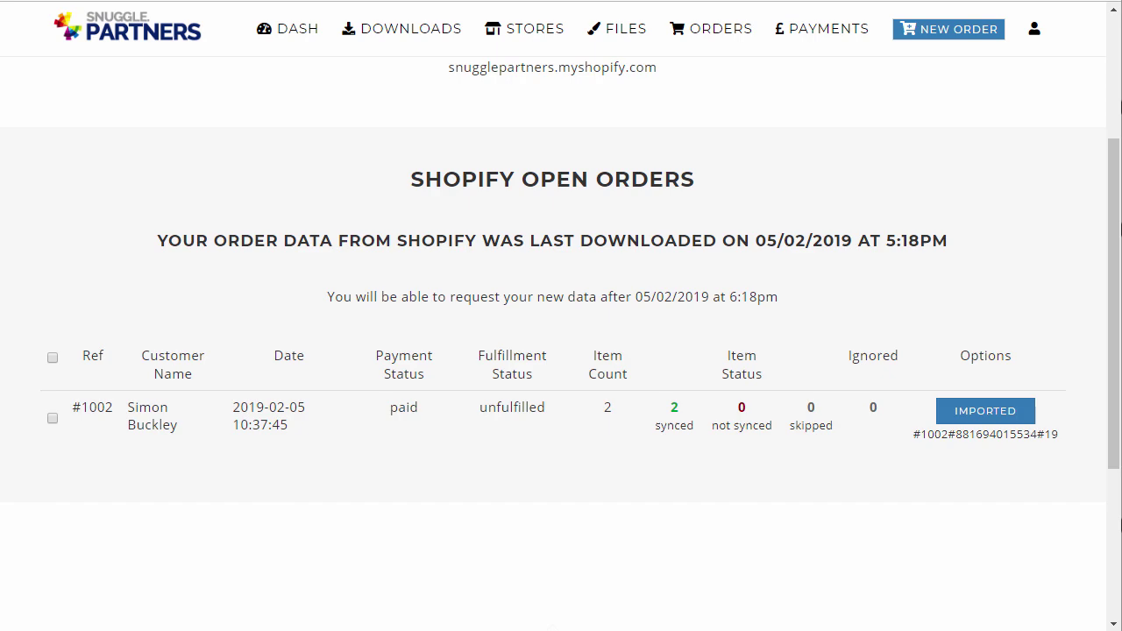
Review imported order PR032300004: two Cool Kid-printed polos totalling 17.60, plus payment buttons
left_click(987, 417)
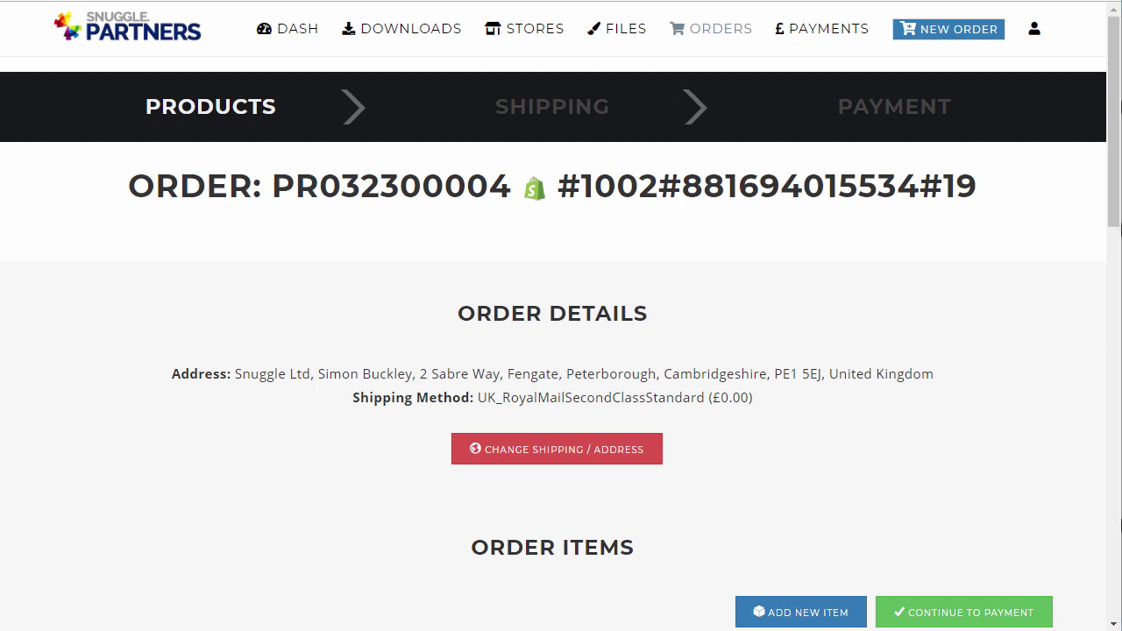
scroll(1100, 169, "down", 4)
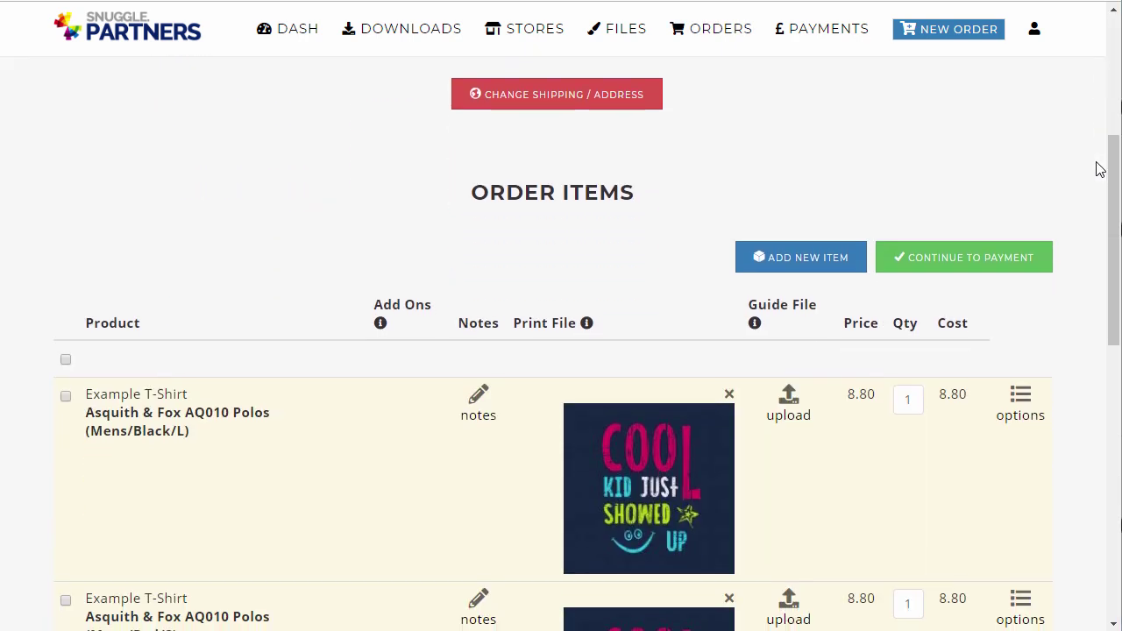
scroll(1100, 169, "down", 1)
scroll(1100, 169, "down", 2)
scroll(1100, 169, "down", 1)
scroll(1100, 169, "down", 1)
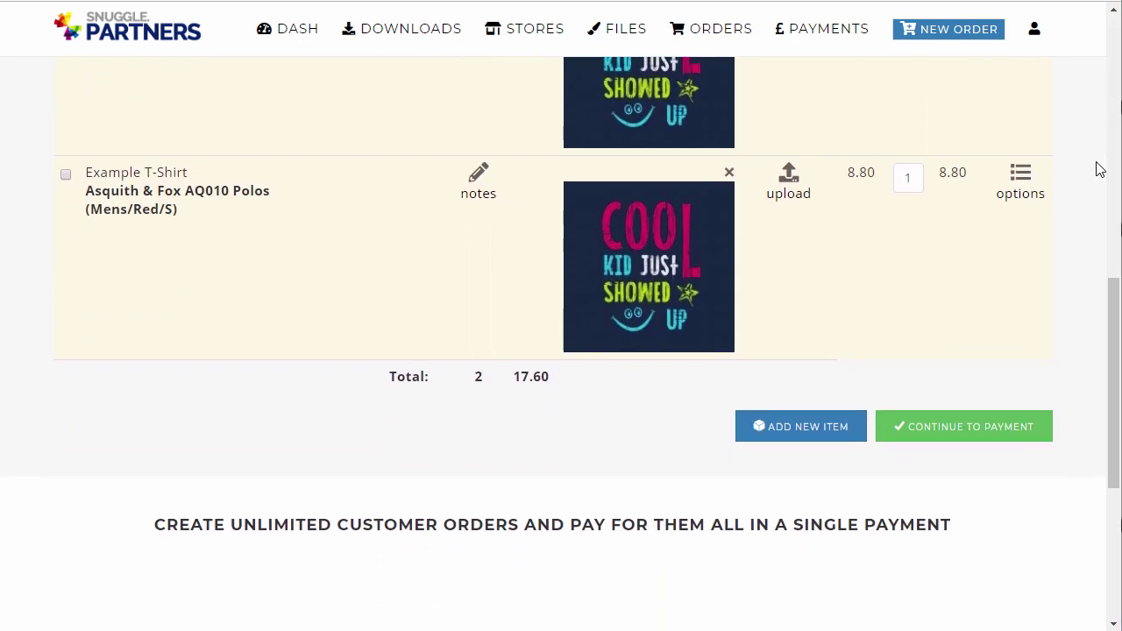
scroll(1100, 170, "up", 1)
scroll(1100, 170, "up", 3)
scroll(1100, 170, "up", 2)
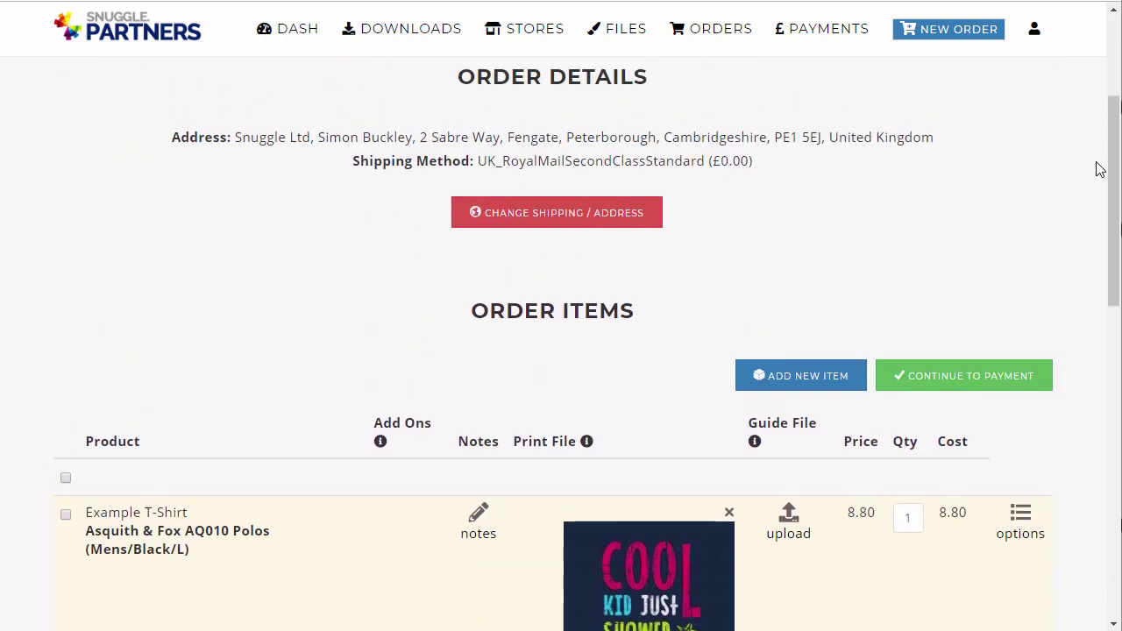
scroll(1101, 169, "up", 1)
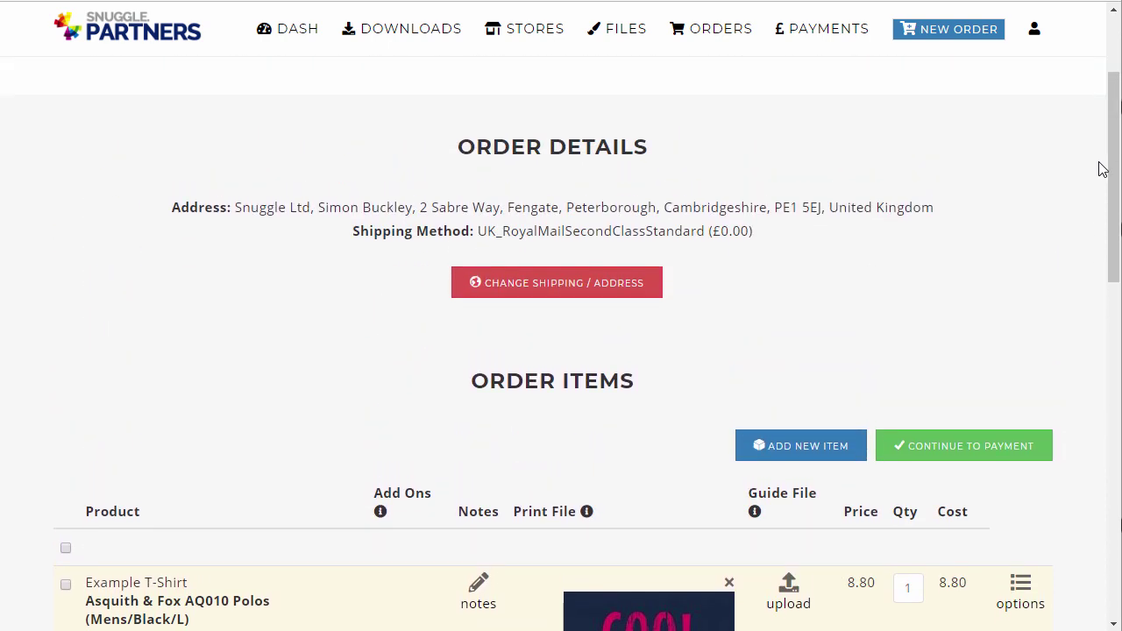